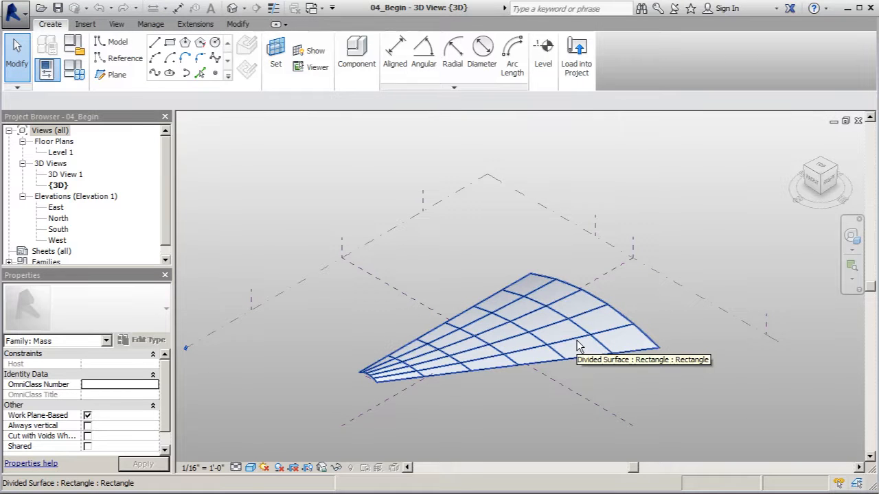
Select the existing divided surface and examine its grid and surface display.
{"action": "left_click", "coordinate": [472, 335]}
{"action": "left_click", "coordinate": [741, 77]}
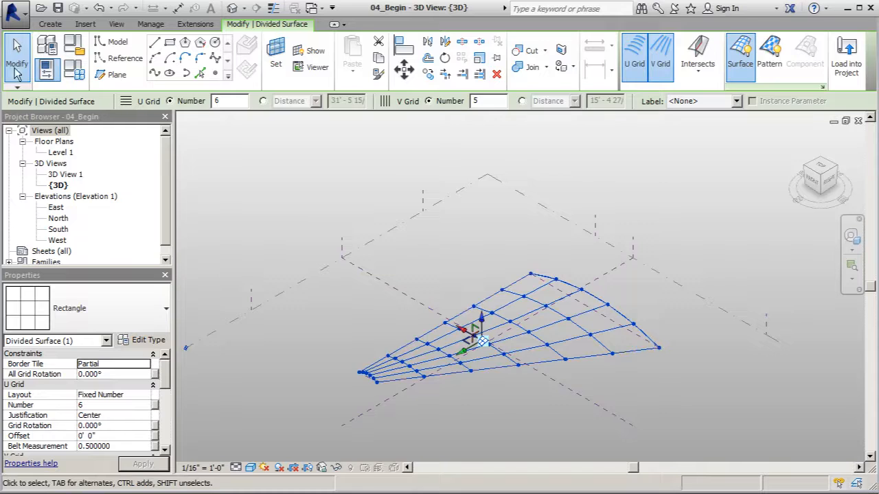
{"action": "left_click", "coordinate": [16, 69]}
{"action": "scroll", "coordinate": [508, 299], "scroll_direction": "down", "scroll_amount": 1}
{"action": "scroll", "coordinate": [586, 343], "scroll_direction": "down", "scroll_amount": 1}
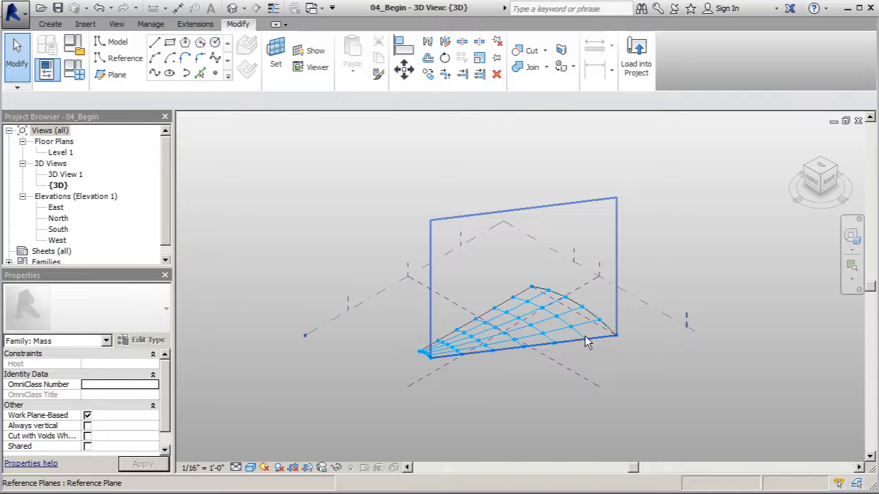
{"action": "key", "text": "Escape"}
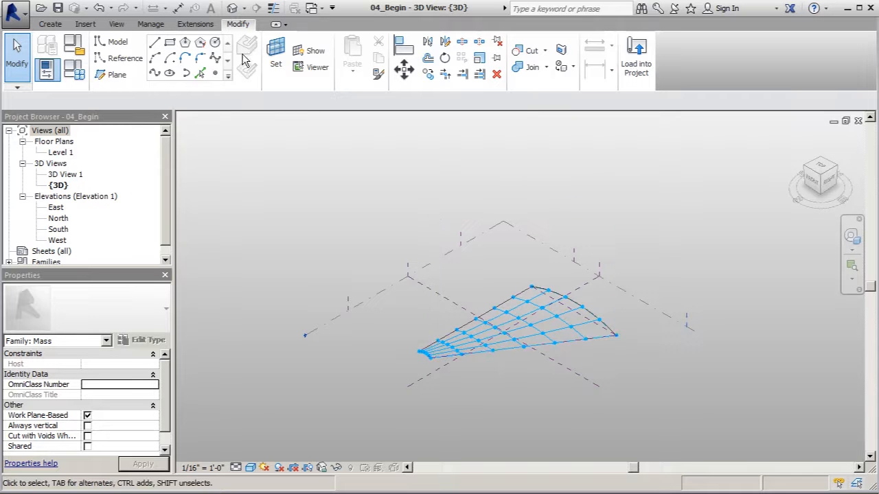
Create a new family from the Curtain Panel Pattern Based template.
{"action": "left_click", "coordinate": [15, 12]}
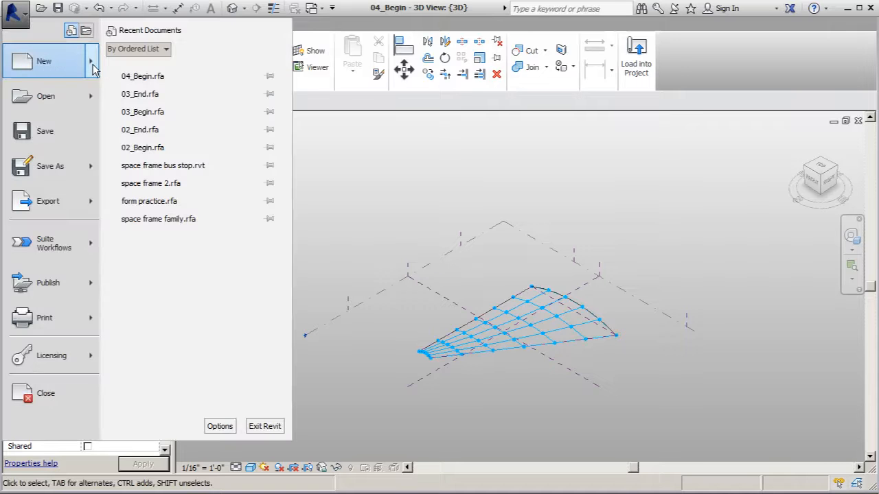
{"action": "mouse_move", "coordinate": [55, 64]}
{"action": "left_click", "coordinate": [156, 105]}
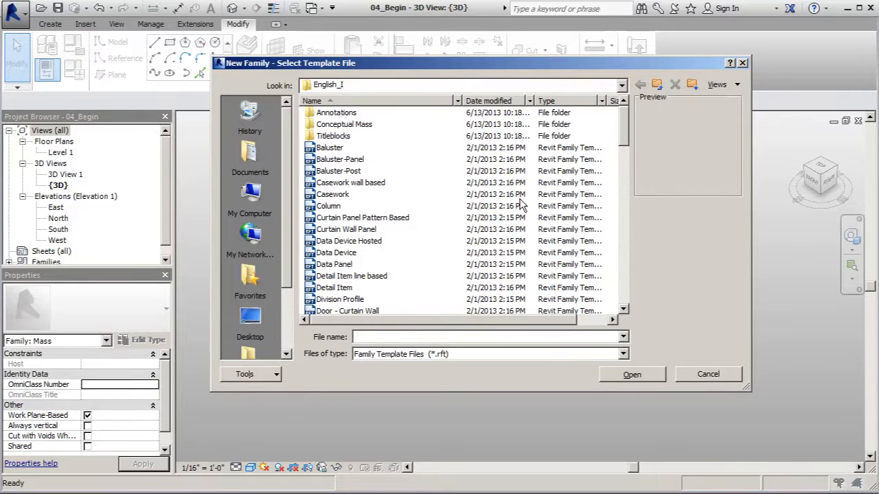
{"action": "mouse_move", "coordinate": [412, 224]}
{"action": "mouse_move", "coordinate": [362, 235]}
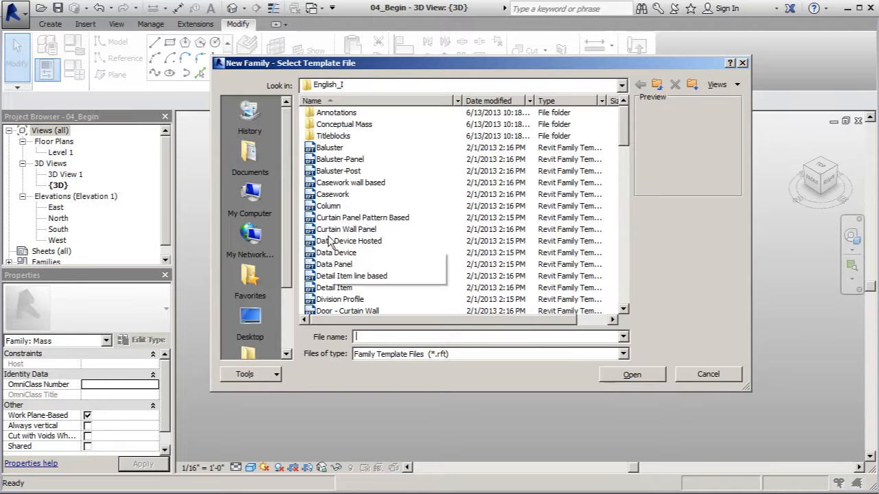
{"action": "left_click", "coordinate": [366, 222]}
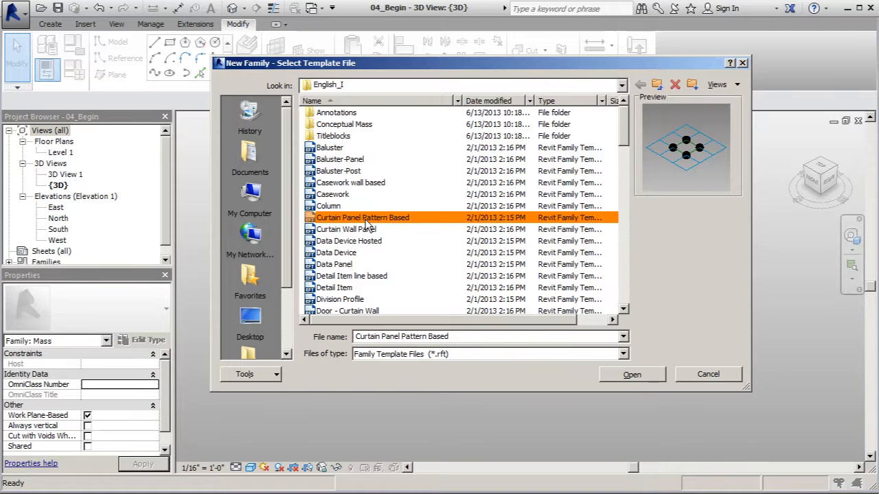
{"action": "left_click", "coordinate": [645, 376]}
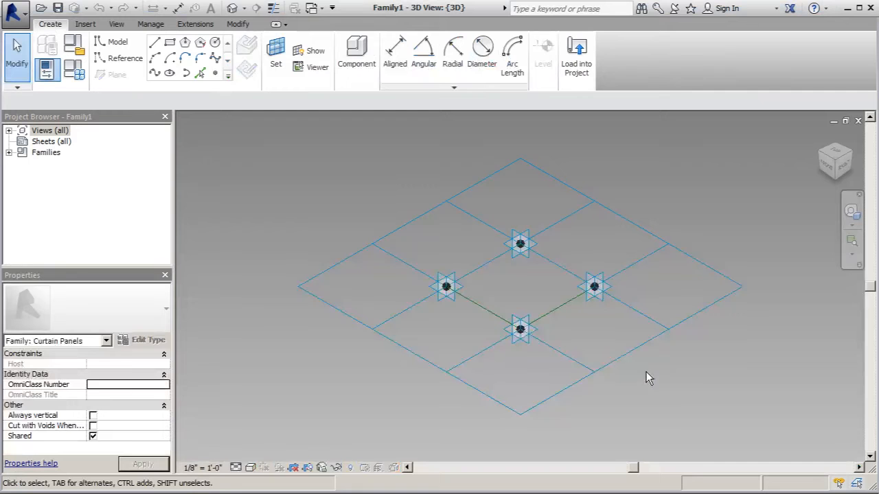
Set the work plane to the first adaptive point and place a reference point on it.
{"action": "middle_click_drag", "start_coordinate": [652, 373], "coordinate": [502, 369], "text": "shift"}
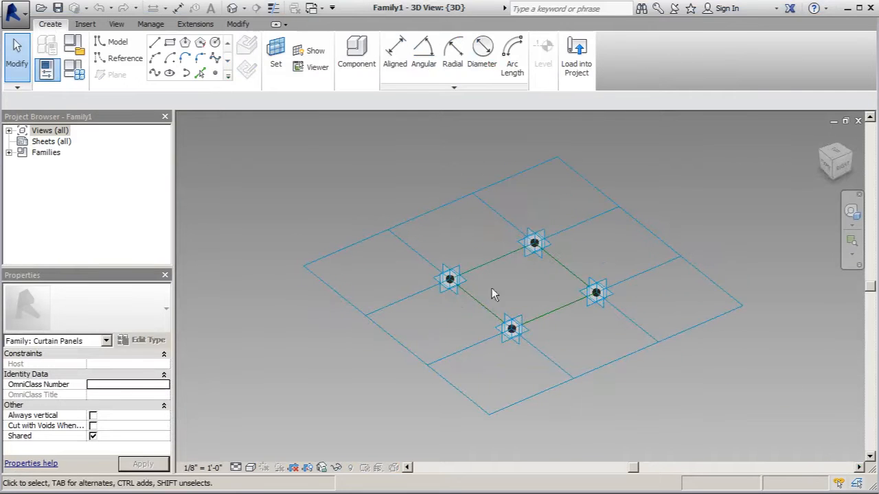
{"action": "middle_click_drag", "start_coordinate": [589, 330], "coordinate": [521, 381], "text": "shift"}
{"action": "scroll", "coordinate": [412, 316], "scroll_direction": "down", "scroll_amount": 3}
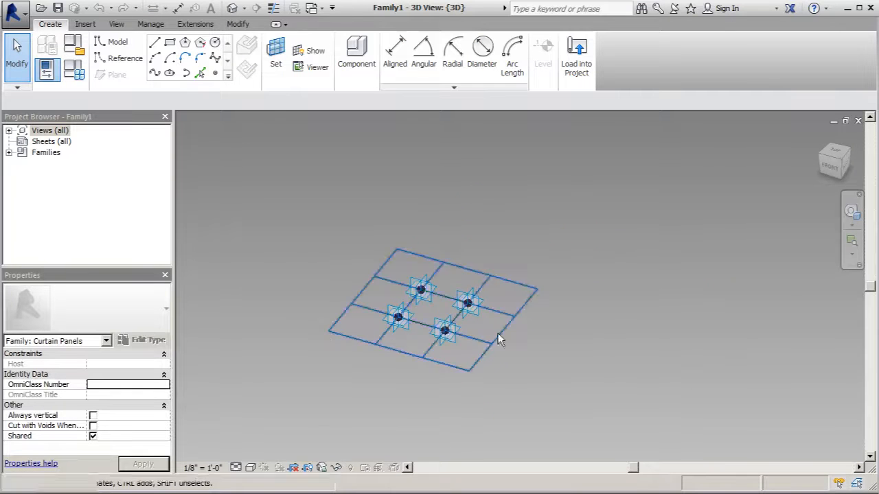
{"action": "scroll", "coordinate": [484, 350], "scroll_direction": "up", "scroll_amount": 2}
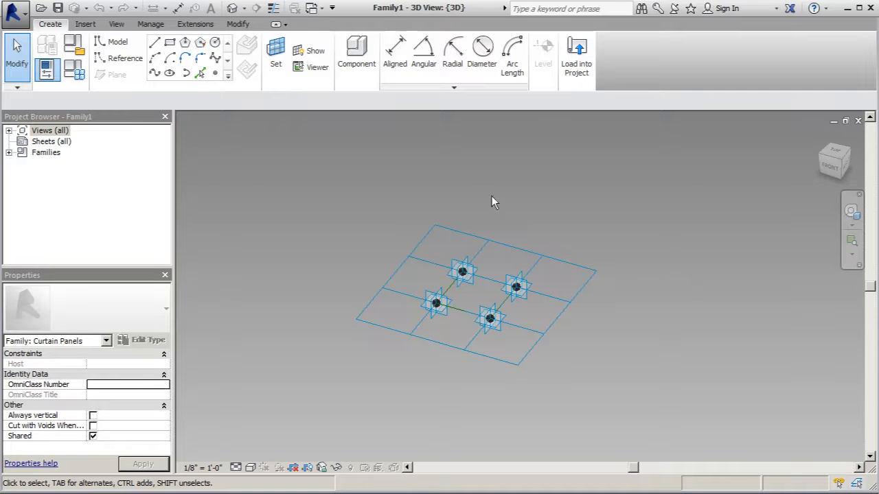
{"action": "left_click", "coordinate": [275, 54]}
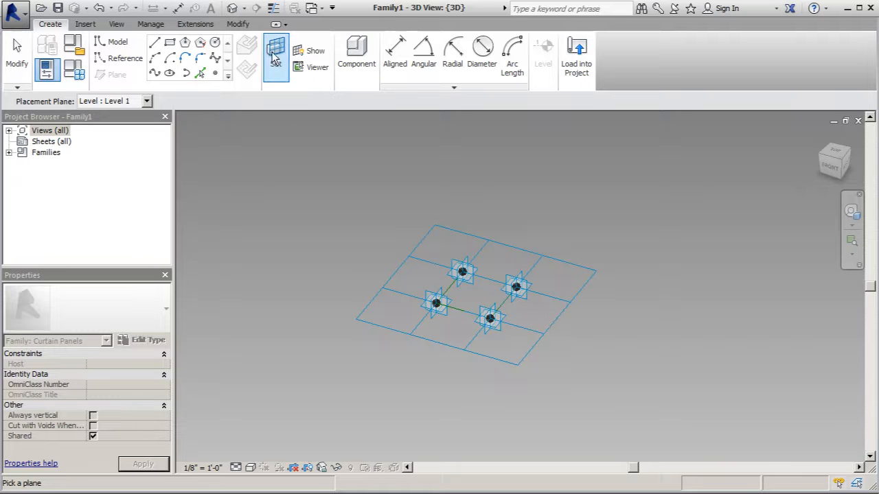
{"action": "left_click", "coordinate": [431, 304]}
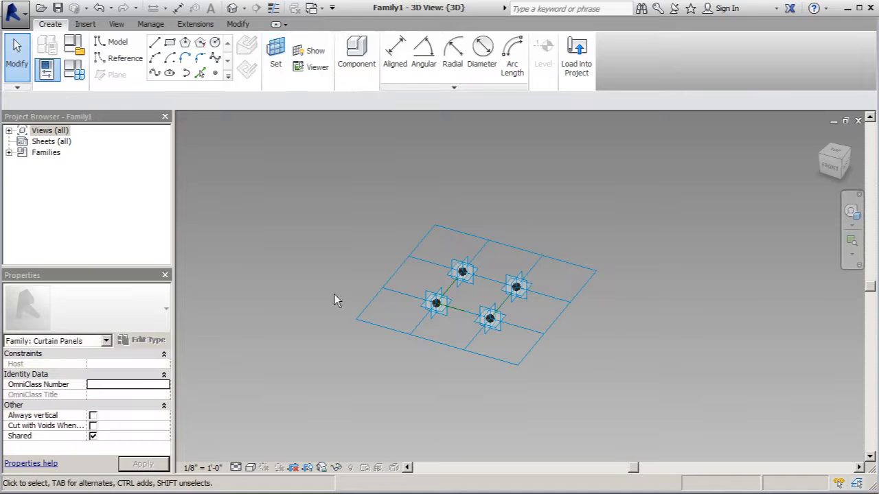
{"action": "left_click", "coordinate": [215, 73]}
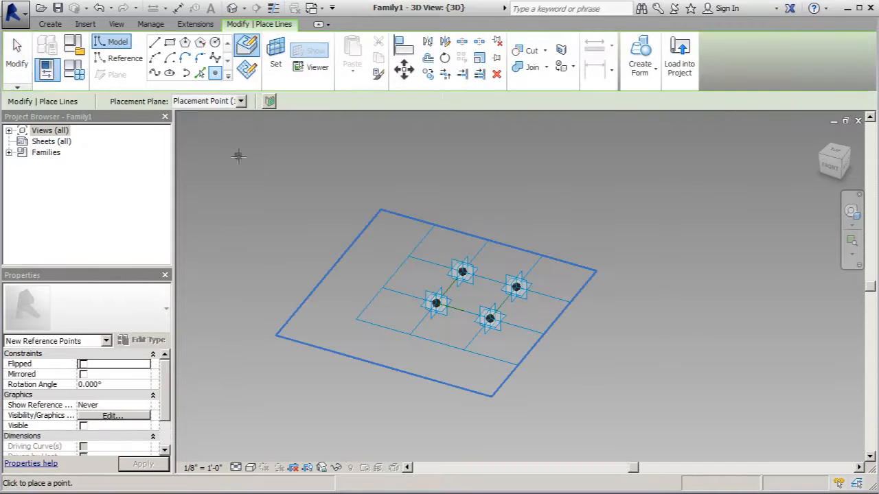
{"action": "scroll", "coordinate": [436, 302], "scroll_direction": "up", "scroll_amount": 4}
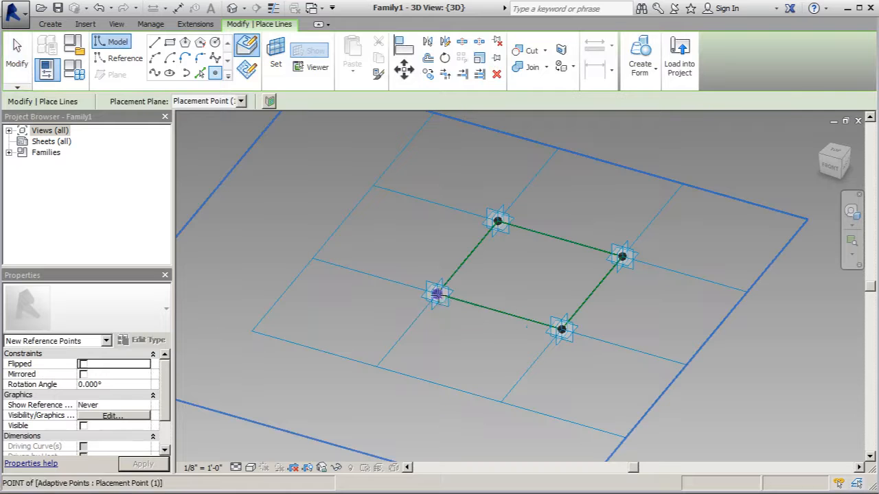
Set the work plane to adaptive Placement Point 4 and place a reference point on it.
{"action": "left_click", "coordinate": [276, 55]}
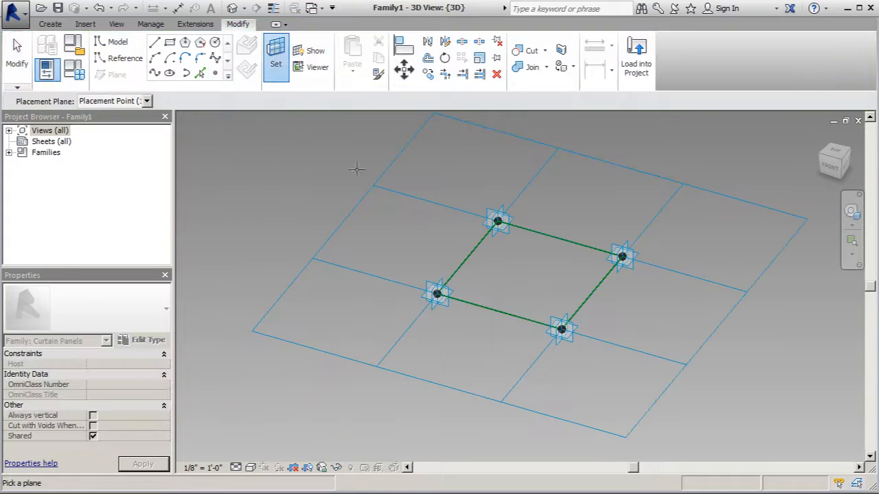
{"action": "left_click", "coordinate": [465, 277]}
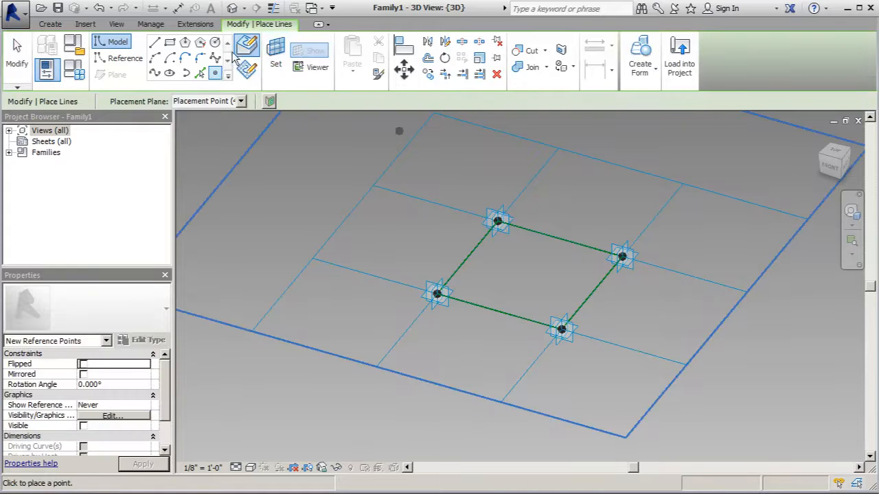
{"action": "left_click", "coordinate": [217, 74]}
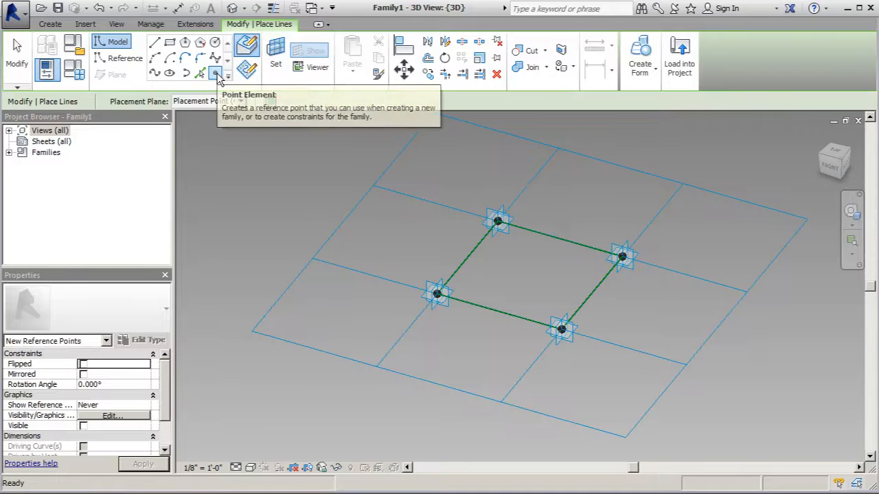
{"action": "left_click", "coordinate": [217, 74]}
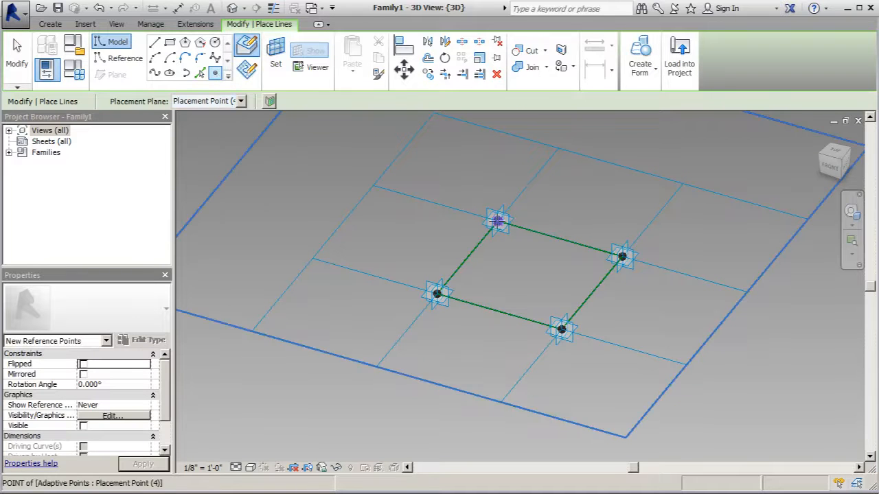
Place reference points hosted on the work planes of adaptive Placement Points 3 and 2.
{"action": "left_click", "coordinate": [274, 58]}
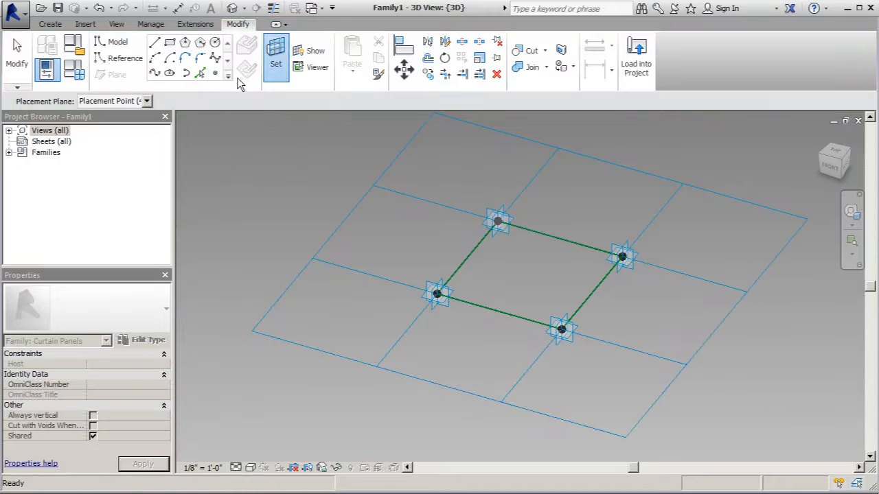
{"action": "left_click", "coordinate": [618, 257]}
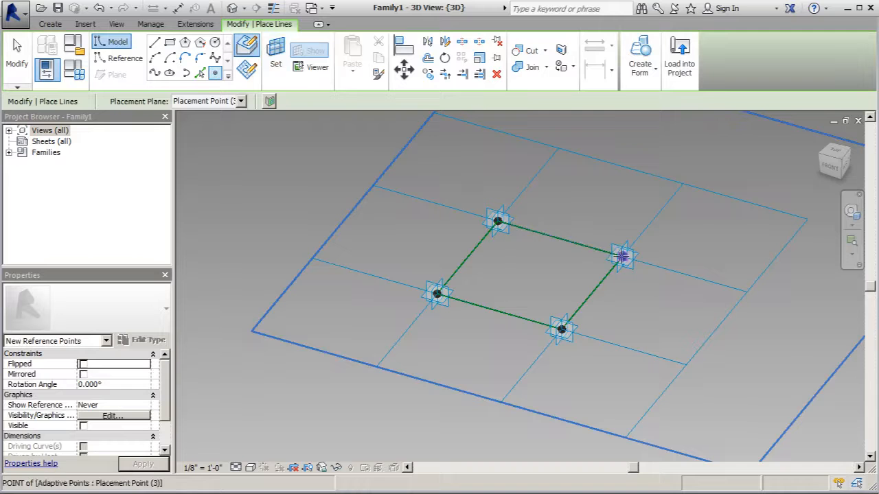
{"action": "left_click", "coordinate": [275, 59]}
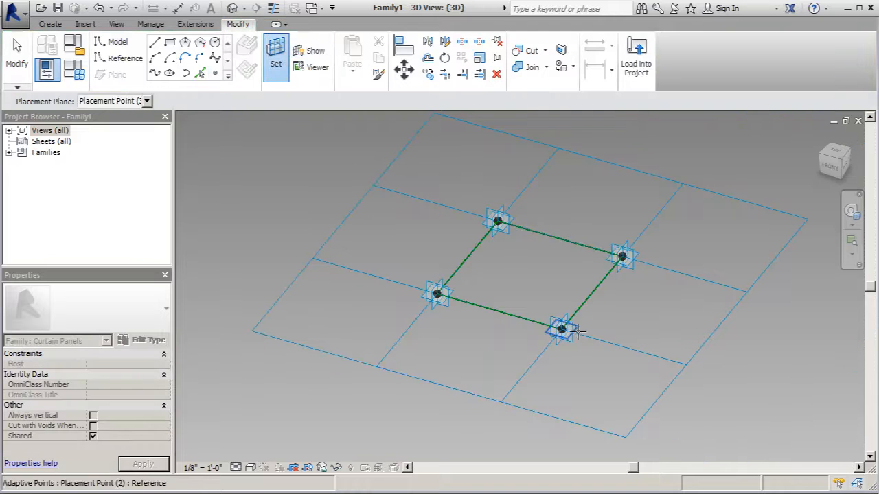
{"action": "left_click", "coordinate": [562, 330]}
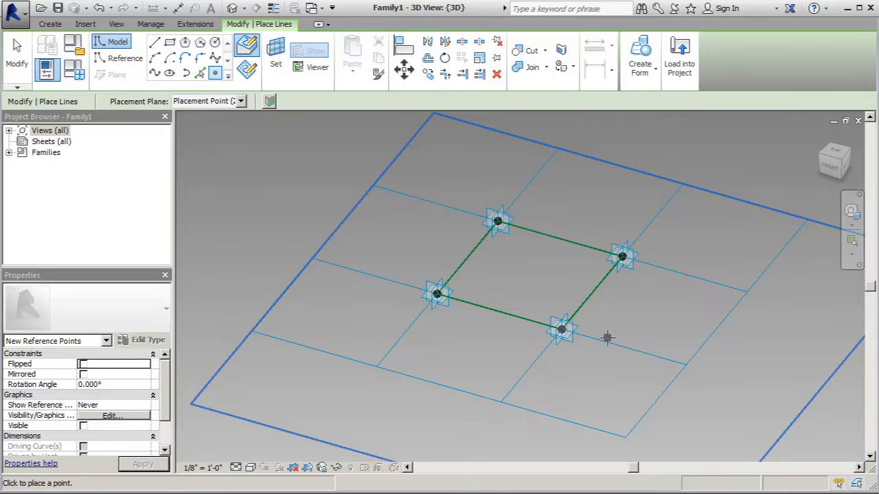
{"action": "left_click", "coordinate": [29, 65]}
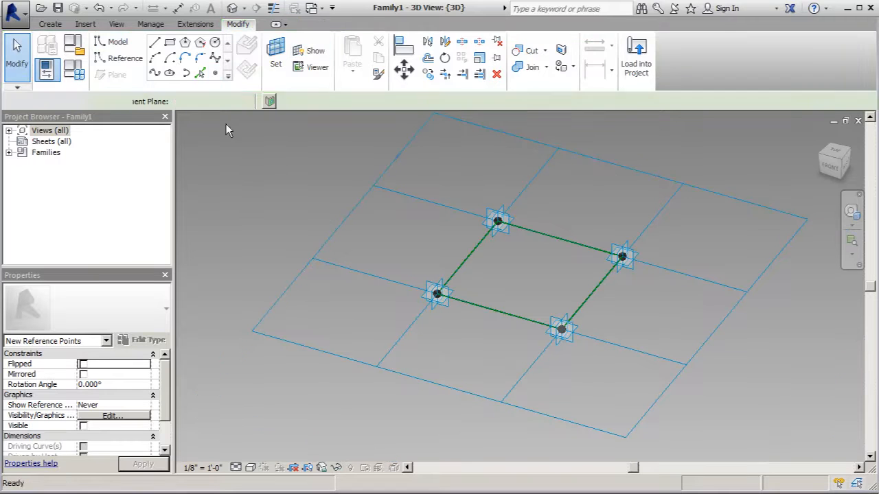
Cycle through the overlapping elements at the adaptive point to examine the points, lines and chain.
{"action": "key", "text": "Tab"}
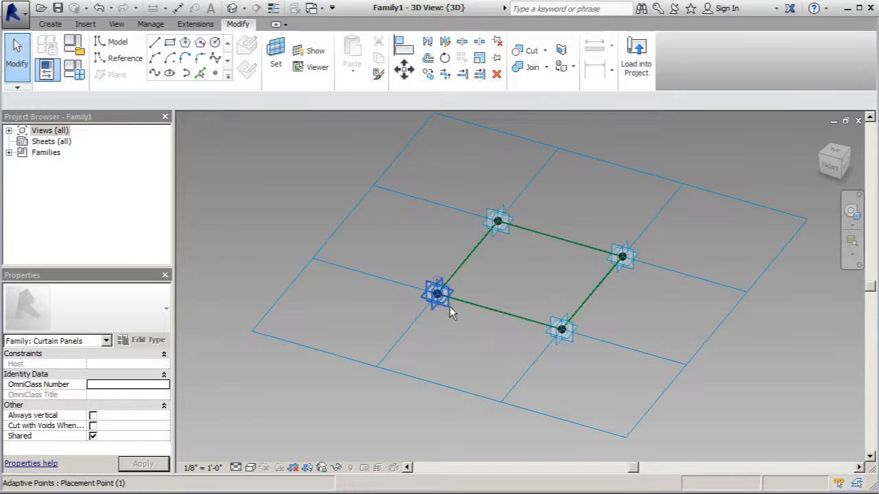
{"action": "key", "text": "Tab"}
{"action": "key", "text": "Tab"}
{"action": "key", "text": "Tab"}
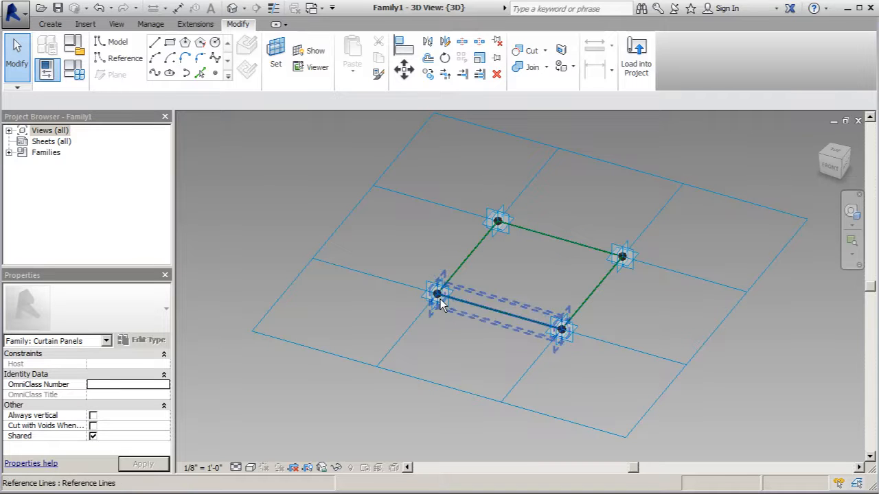
{"action": "key", "text": "Tab"}
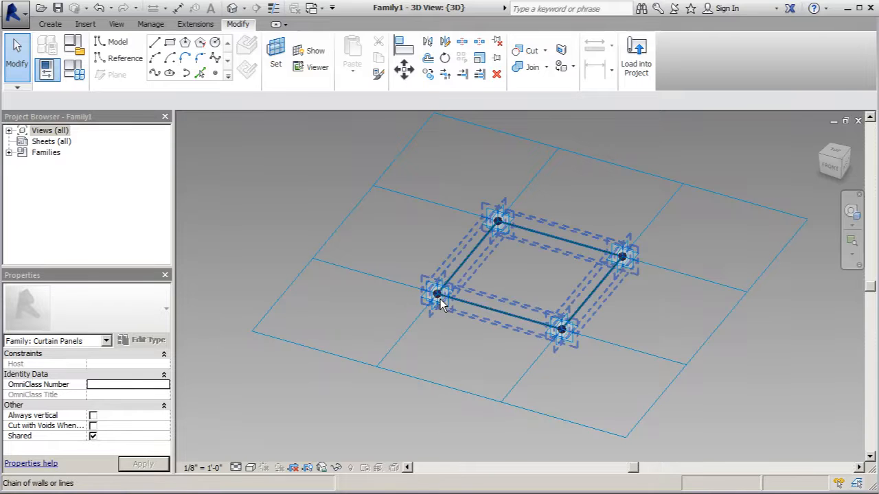
{"action": "key", "text": "Tab"}
{"action": "key", "text": "Tab"}
{"action": "key", "text": "Tab"}
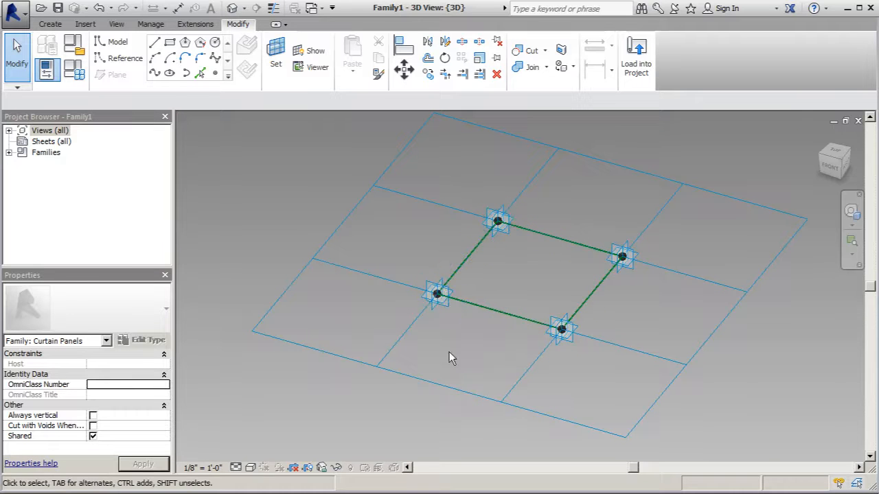
Select all the panel elements and filter the selection down to Reference Points only.
{"action": "left_click_drag", "start_coordinate": [289, 146], "coordinate": [765, 419]}
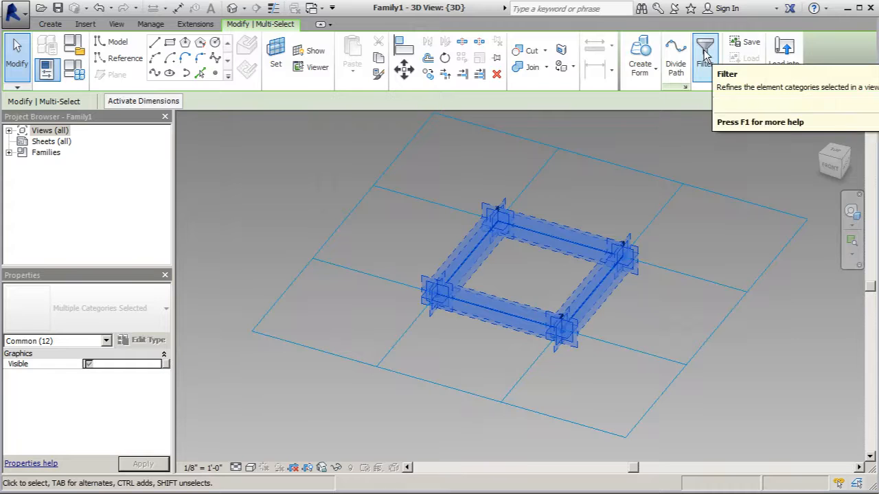
{"action": "left_click", "coordinate": [706, 56]}
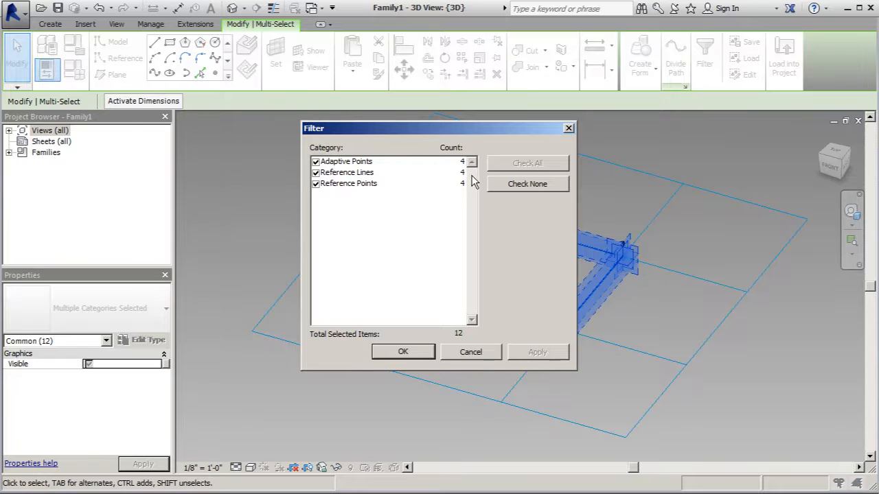
{"action": "left_click", "coordinate": [316, 172]}
{"action": "left_click", "coordinate": [316, 161]}
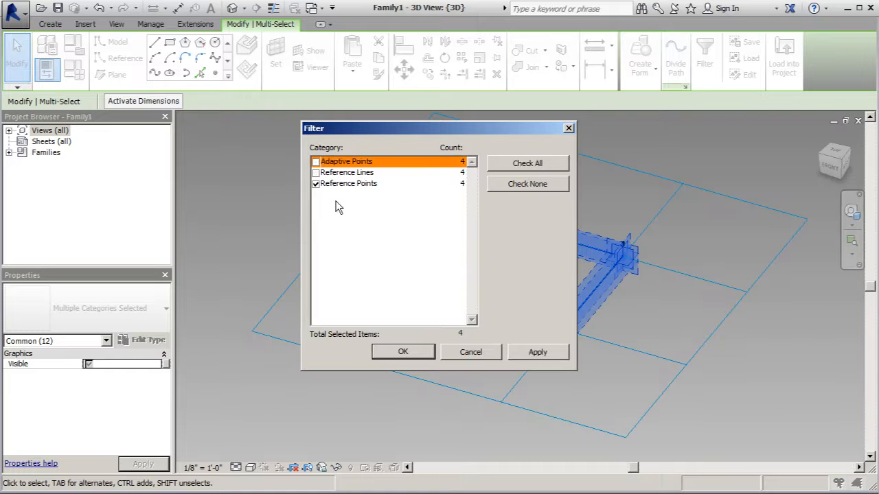
{"action": "left_click", "coordinate": [542, 353]}
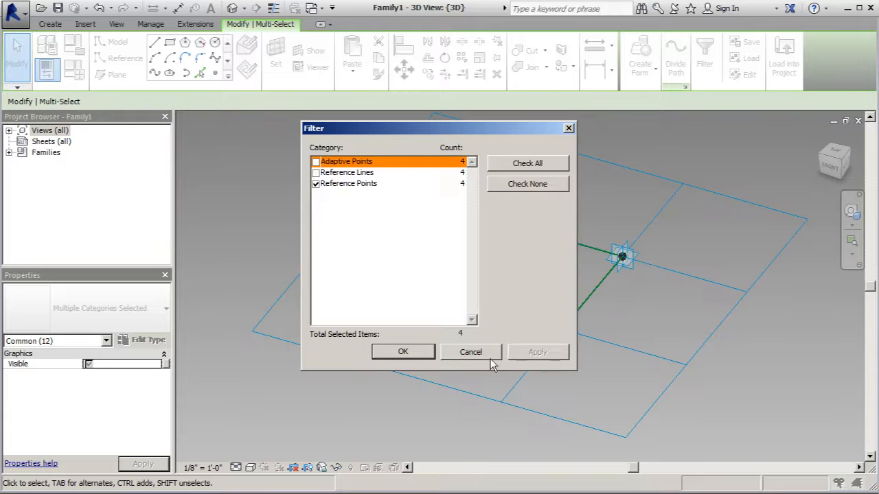
{"action": "left_click", "coordinate": [418, 352]}
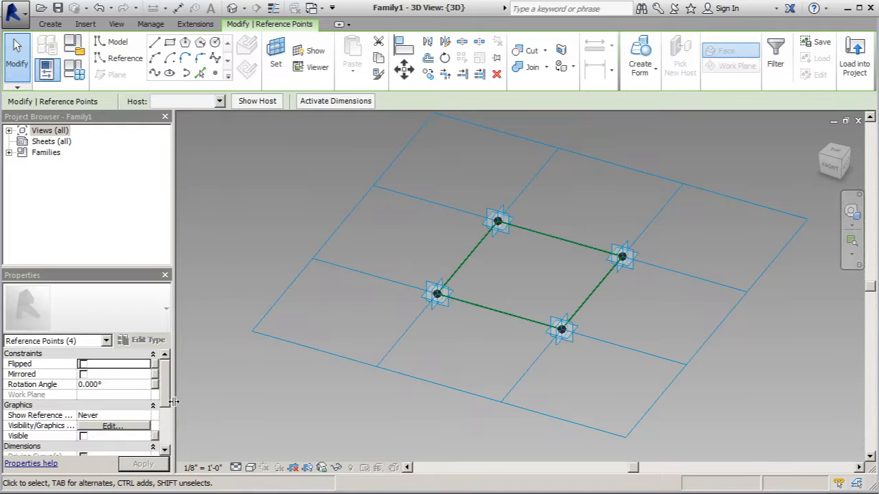
Set the Offset of the four selected reference points to 8'.
{"action": "left_click_drag", "start_coordinate": [166, 378], "coordinate": [172, 424]}
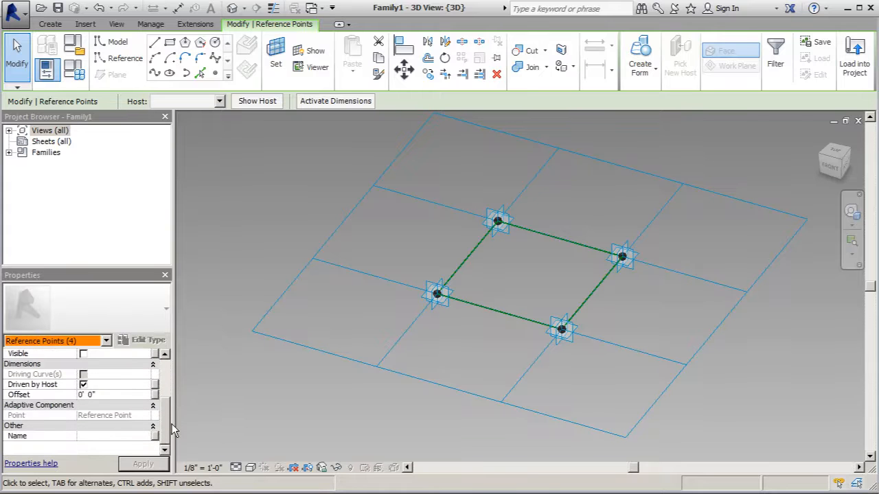
{"action": "left_click", "coordinate": [119, 394]}
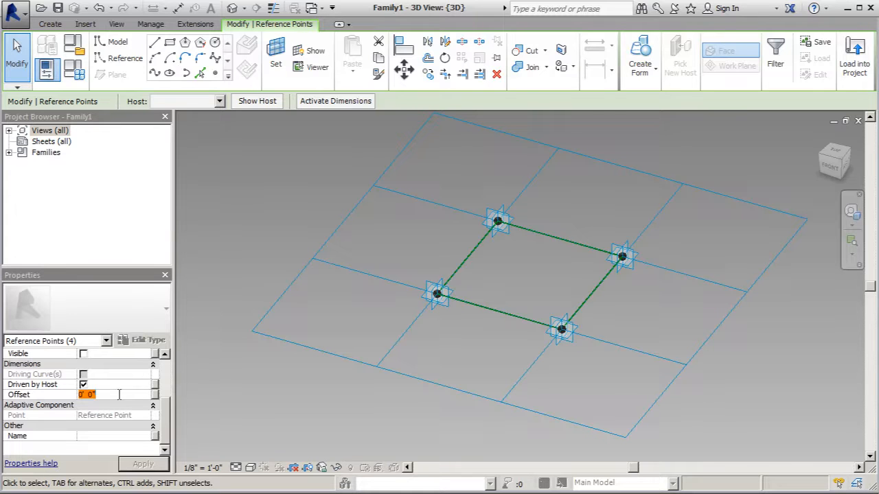
{"action": "type", "text": "8"}
{"action": "type", "text": "'"}
{"action": "left_click", "coordinate": [150, 465]}
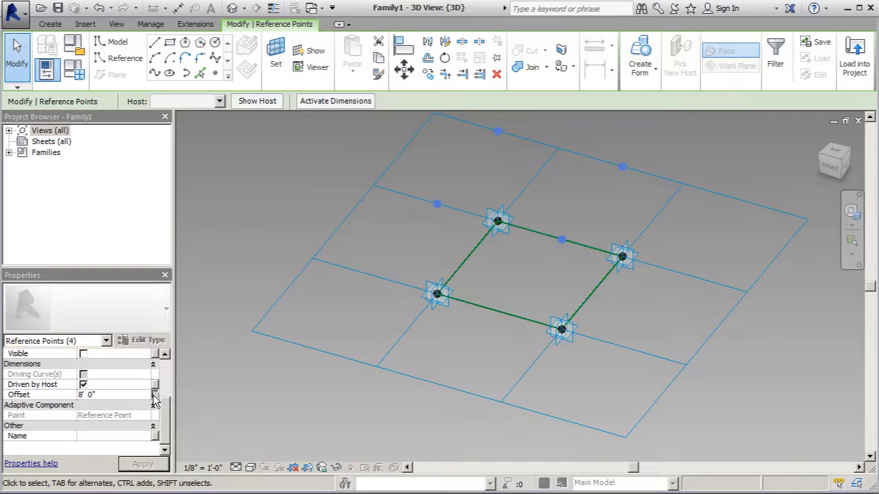
Associate the points' Offset with a new family parameter named Frame Depth.
{"action": "left_click", "coordinate": [156, 403]}
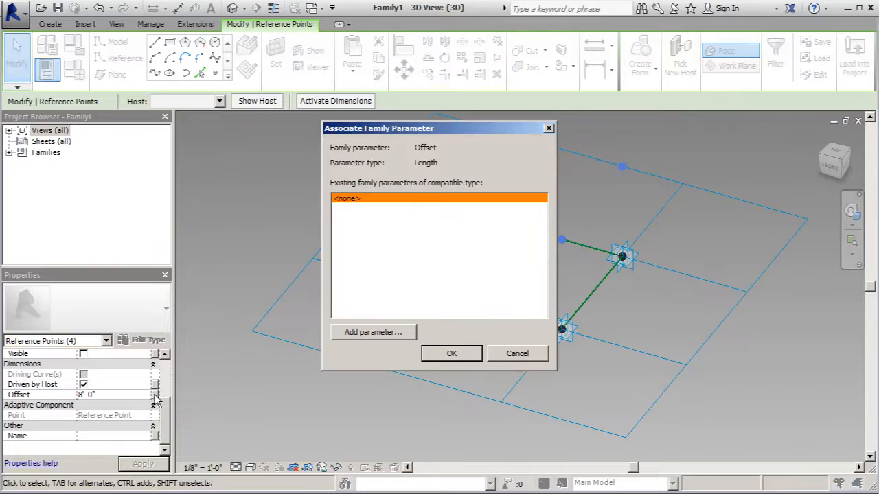
{"action": "left_click", "coordinate": [365, 335]}
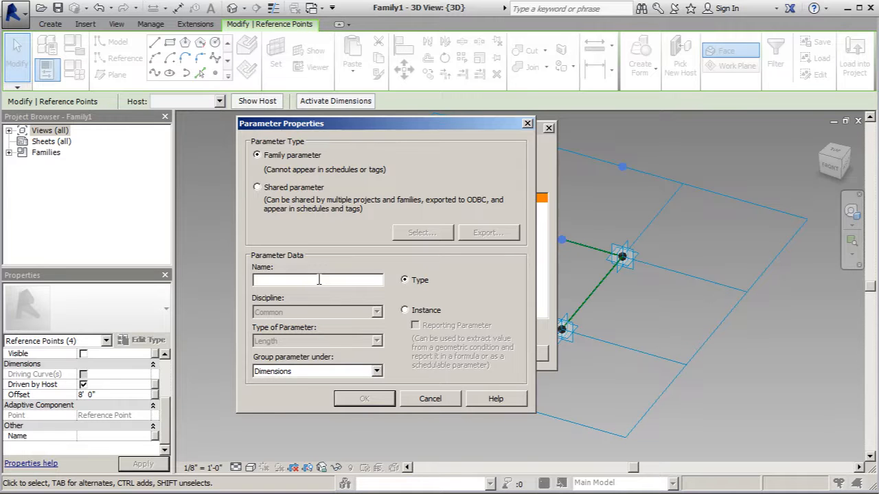
{"action": "type", "text": "Frame Depth"}
{"action": "left_click", "coordinate": [364, 399]}
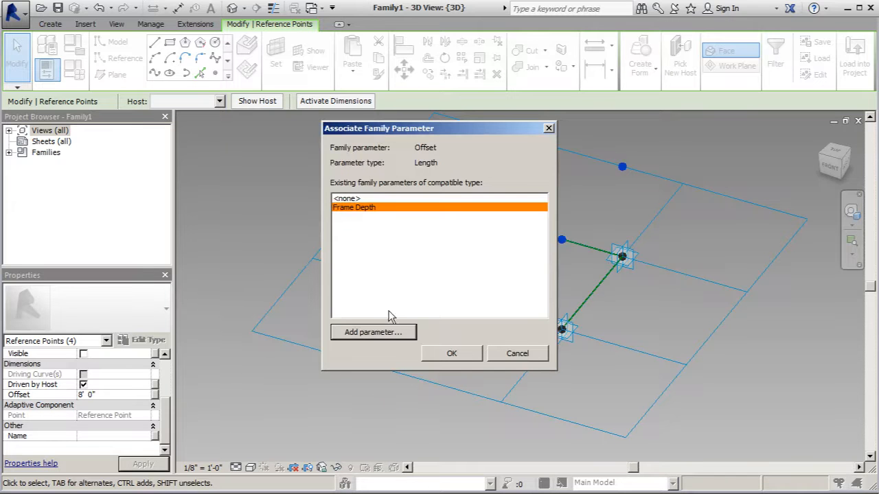
{"action": "left_click", "coordinate": [451, 353]}
With 3D snapping on, draw a closed loop of model lines connecting the four offset reference points.
{"action": "scroll", "coordinate": [350, 406], "scroll_direction": "down", "scroll_amount": 1}
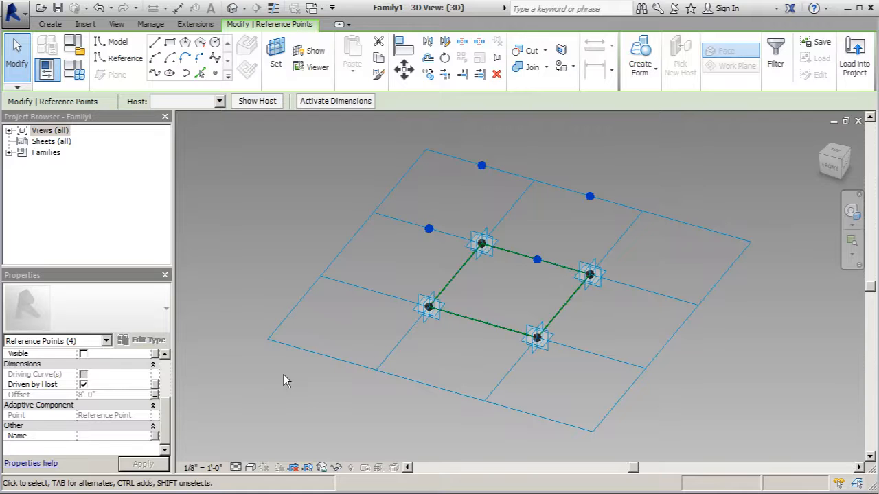
{"action": "left_click", "coordinate": [127, 47]}
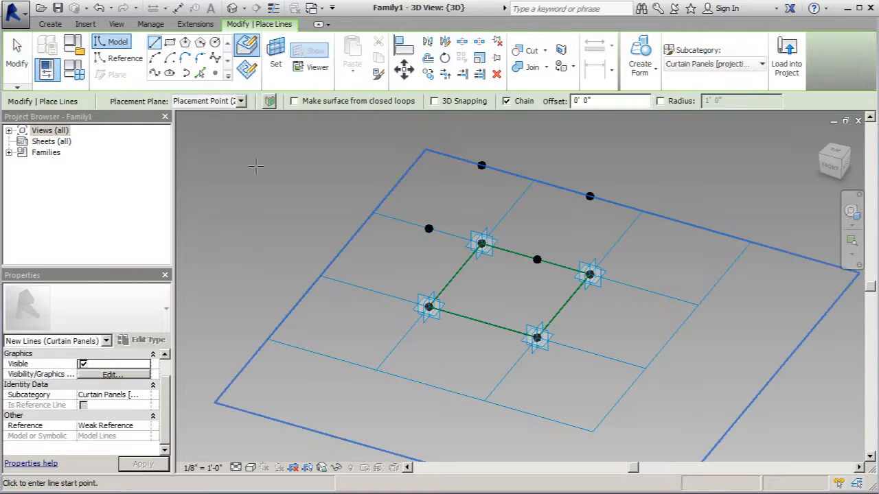
{"action": "left_click", "coordinate": [433, 101]}
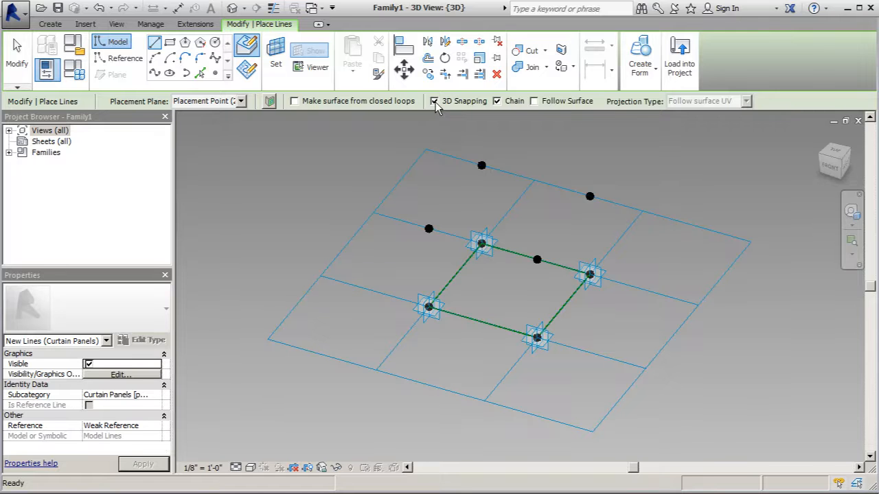
{"action": "left_click", "coordinate": [428, 229]}
{"action": "left_click", "coordinate": [481, 165]}
{"action": "left_click", "coordinate": [589, 196]}
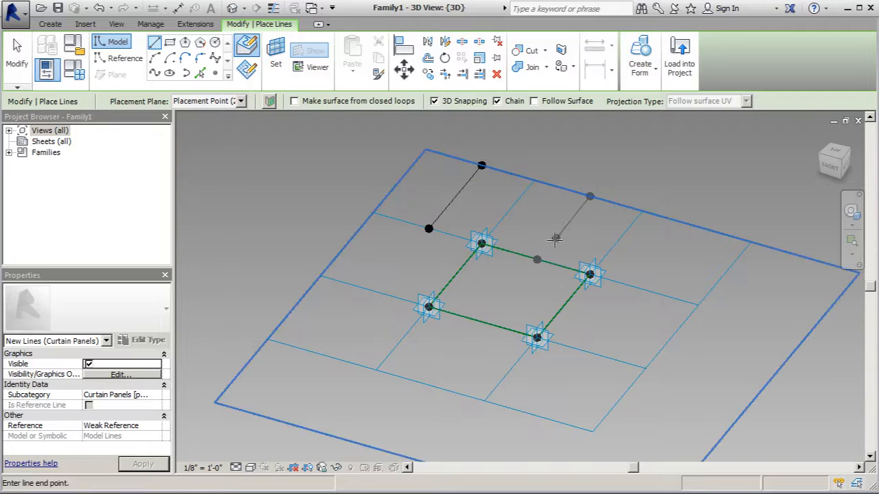
{"action": "left_click", "coordinate": [537, 259]}
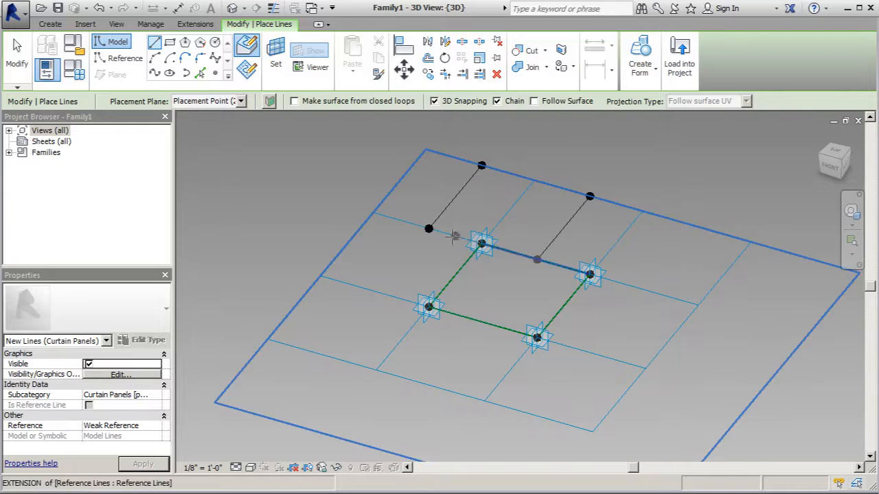
{"action": "left_click", "coordinate": [428, 228]}
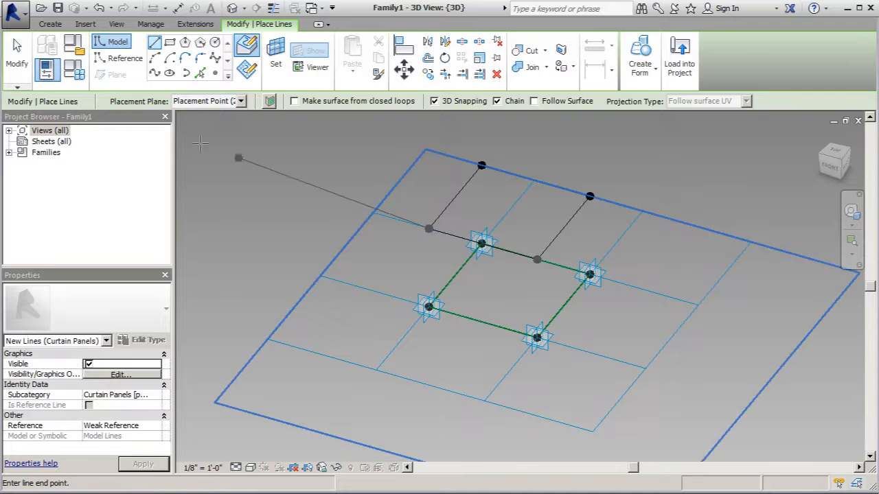
{"action": "left_click", "coordinate": [21, 60]}
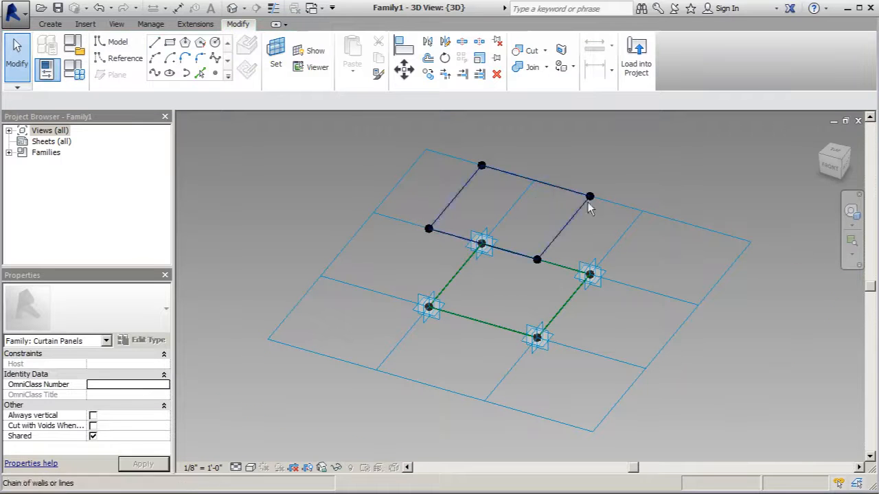
Draw a model line between two opposite edges of the adaptive chain and add a reference point at its middle.
{"action": "left_click", "coordinate": [154, 43]}
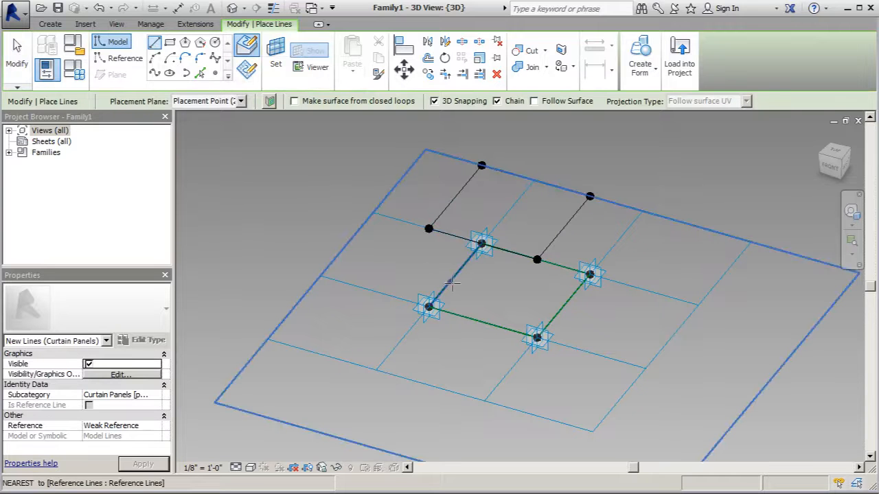
{"action": "left_click", "coordinate": [455, 275]}
{"action": "left_click", "coordinate": [563, 307]}
{"action": "left_click", "coordinate": [215, 73]}
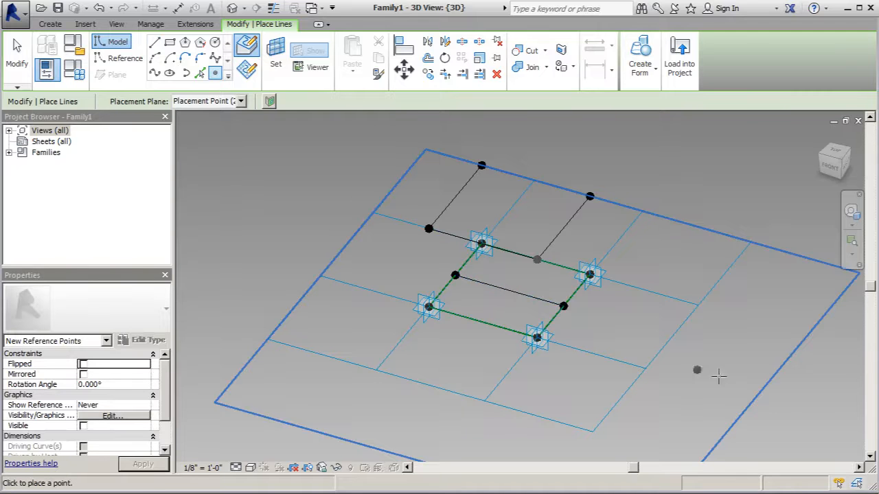
{"action": "left_click", "coordinate": [17, 54]}
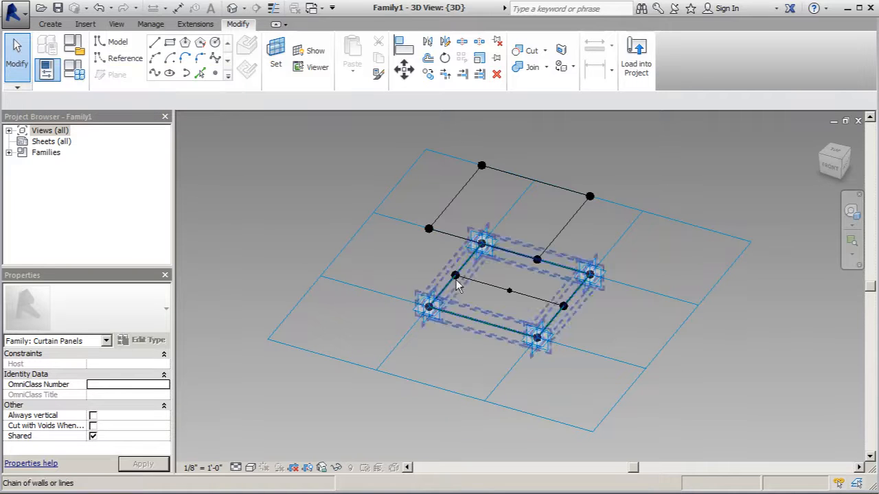
Draw model lines from the middle reference point to each of the four offset reference points.
{"action": "left_click", "coordinate": [154, 42]}
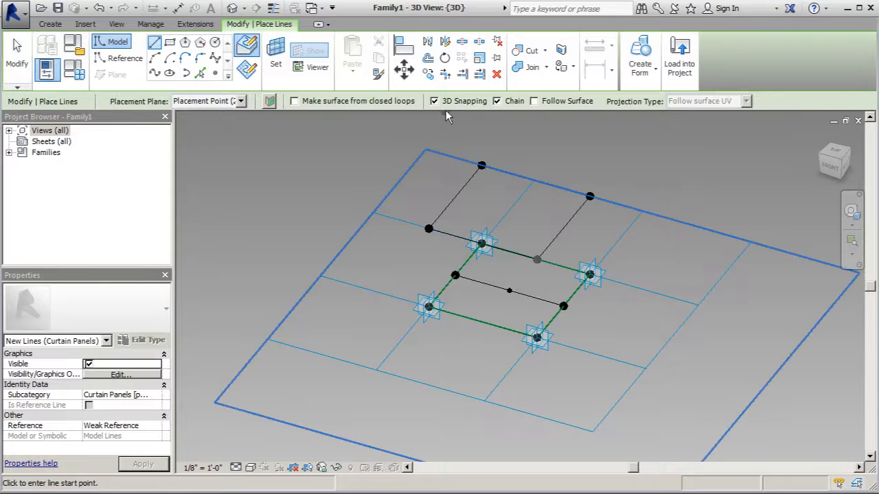
{"action": "left_click", "coordinate": [428, 227]}
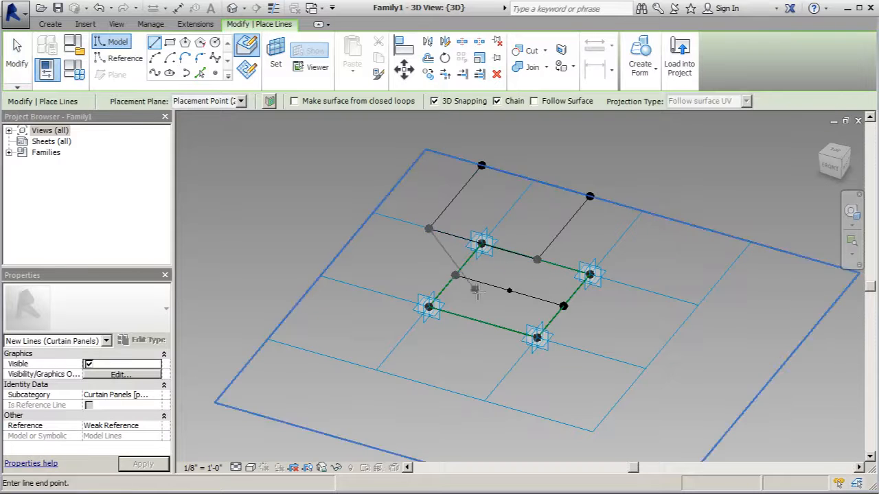
{"action": "left_click", "coordinate": [509, 291]}
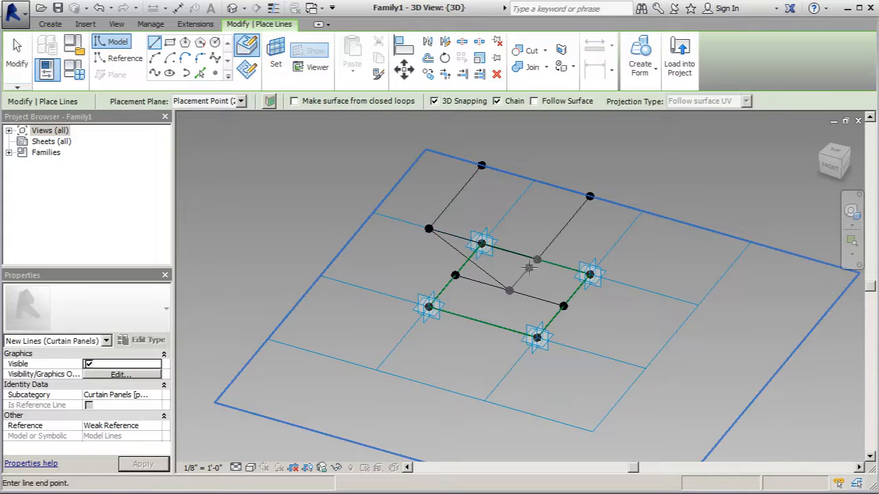
{"action": "left_click", "coordinate": [536, 258]}
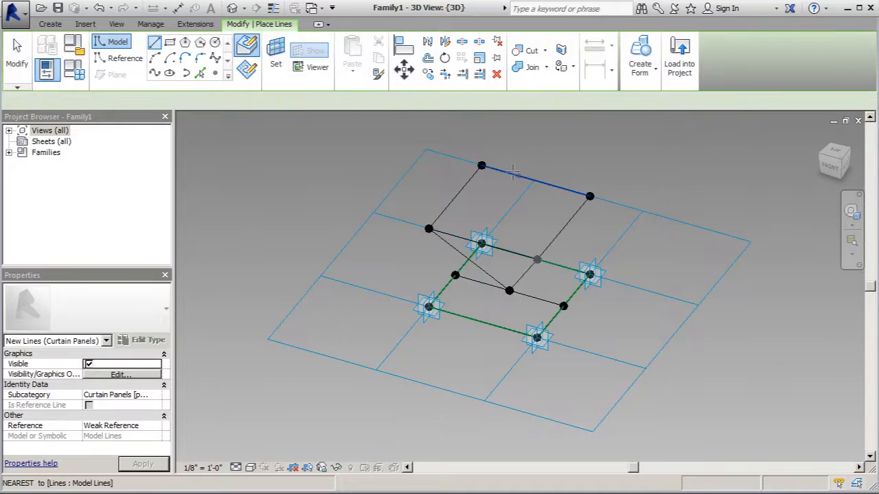
{"action": "left_click", "coordinate": [482, 166]}
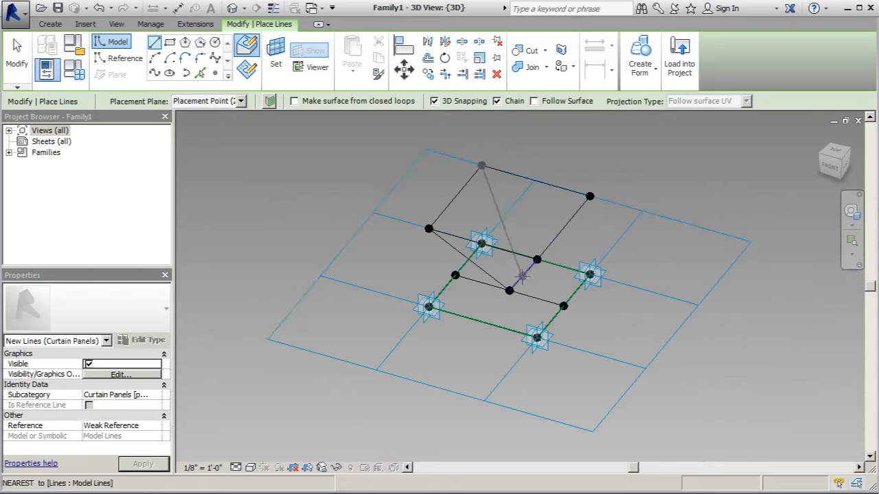
{"action": "left_click", "coordinate": [509, 291]}
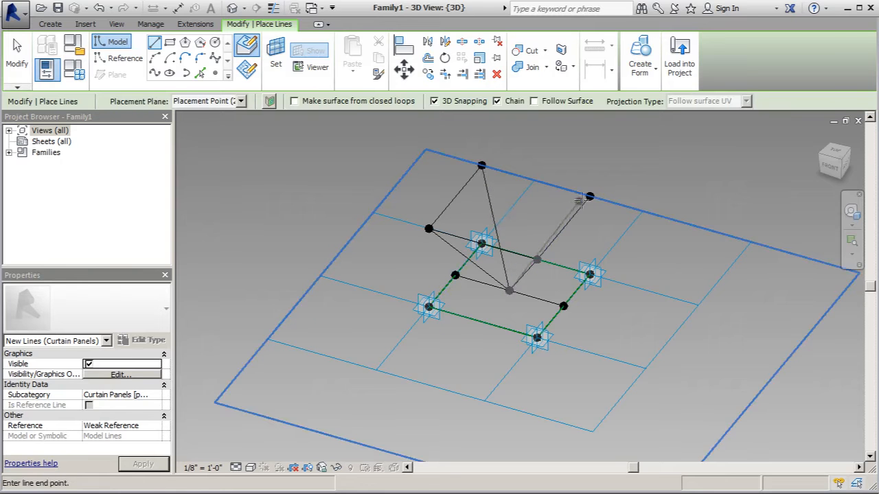
{"action": "left_click", "coordinate": [606, 193]}
{"action": "middle_click_drag", "start_coordinate": [531, 195], "coordinate": [598, 196], "text": "shift"}
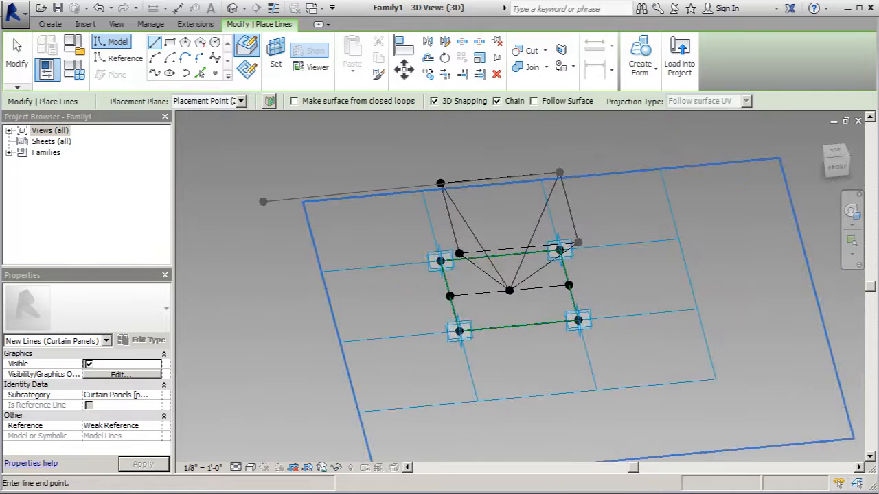
{"action": "left_click", "coordinate": [17, 54]}
Delete the model line crossing the panel that hosts the middle point.
{"action": "scroll", "coordinate": [458, 256], "scroll_direction": "down", "scroll_amount": 2}
{"action": "middle_click_drag", "start_coordinate": [525, 209], "coordinate": [495, 296], "text": "shift"}
{"action": "scroll", "coordinate": [508, 281], "scroll_direction": "up", "scroll_amount": 4}
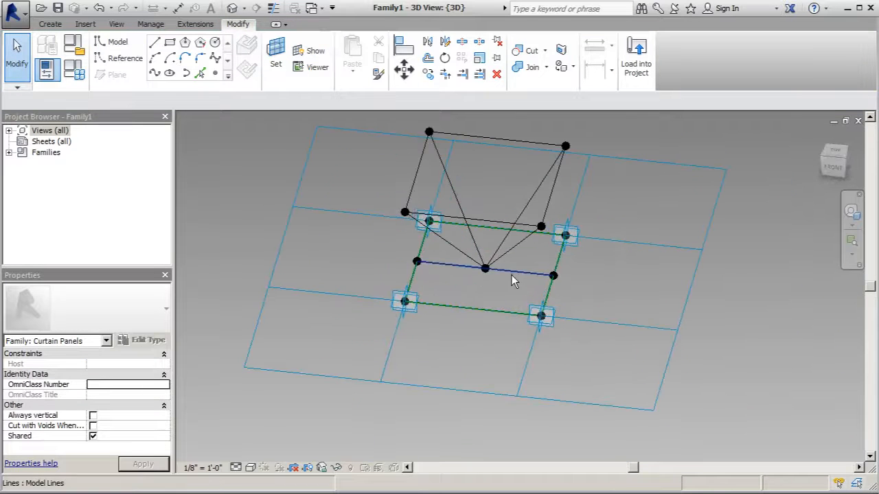
{"action": "left_click", "coordinate": [511, 273]}
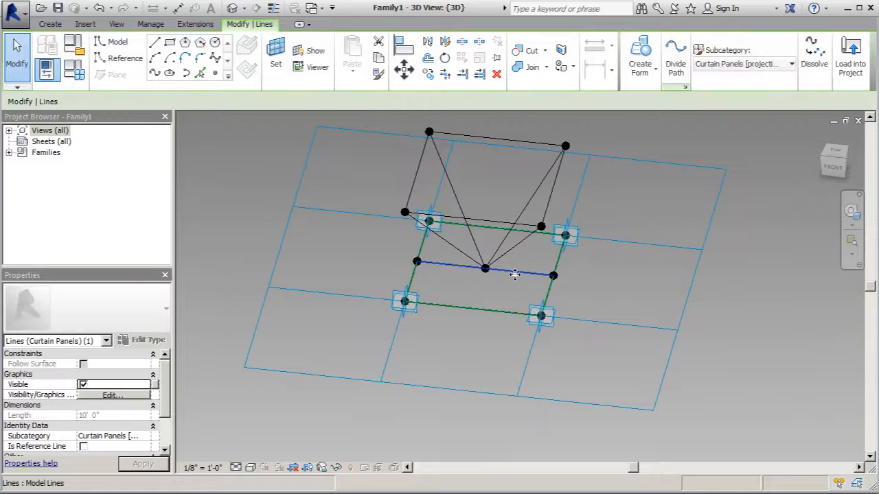
{"action": "left_click", "coordinate": [496, 73]}
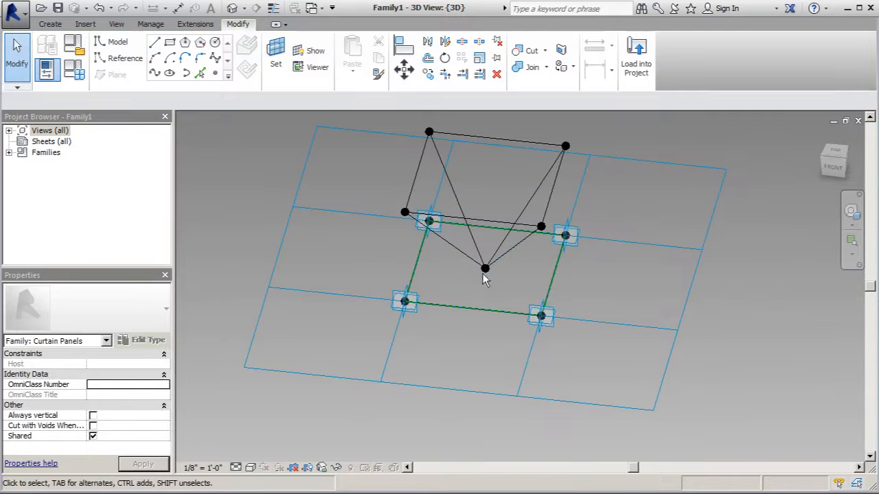